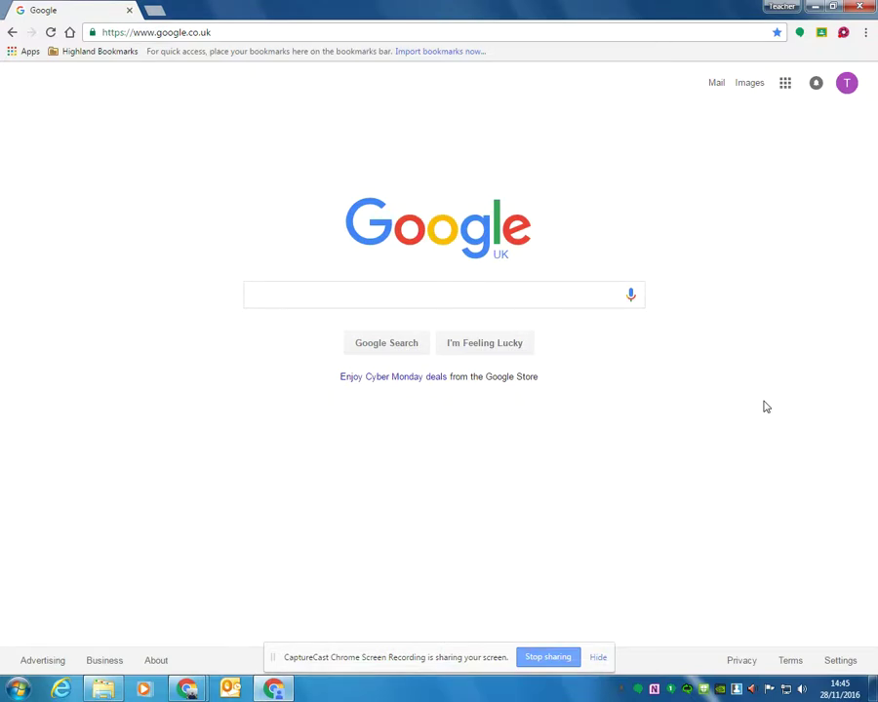
Look over the N5 Homework 6 and Web Design FULL files in the local Files folder.
click(597, 659)
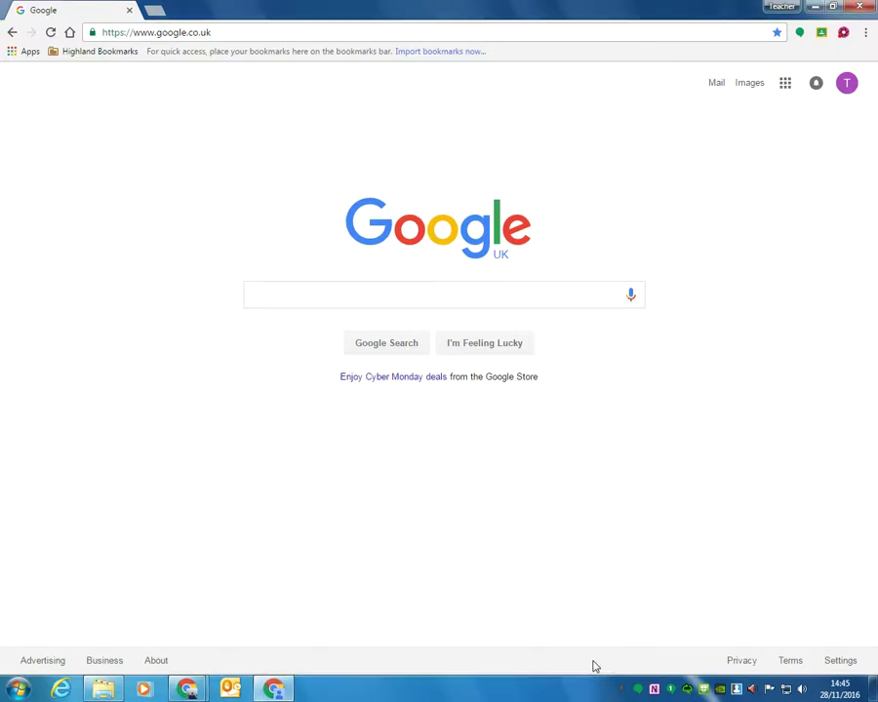
click(102, 690)
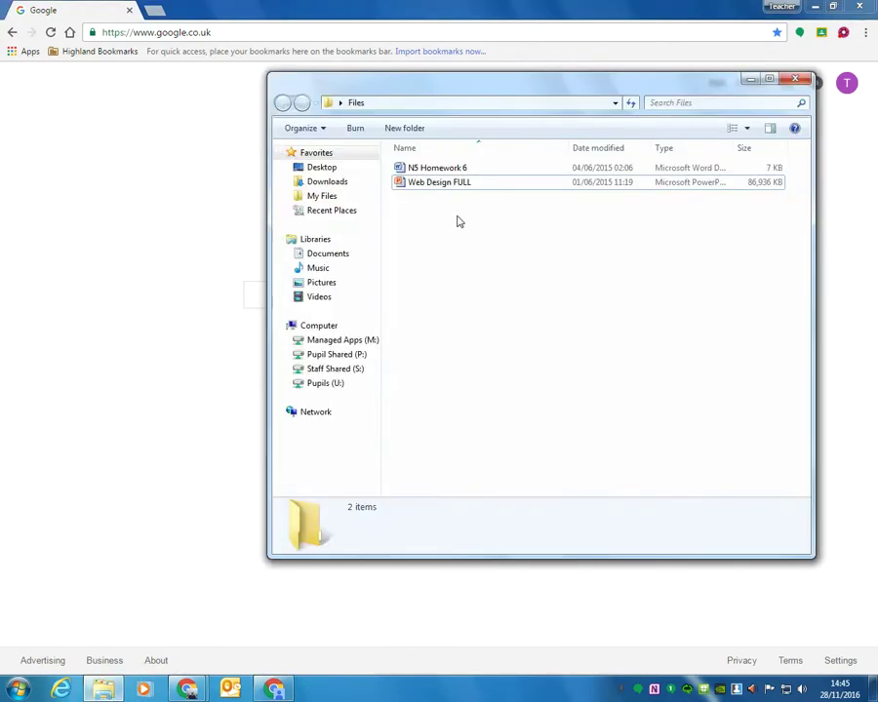
click(452, 171)
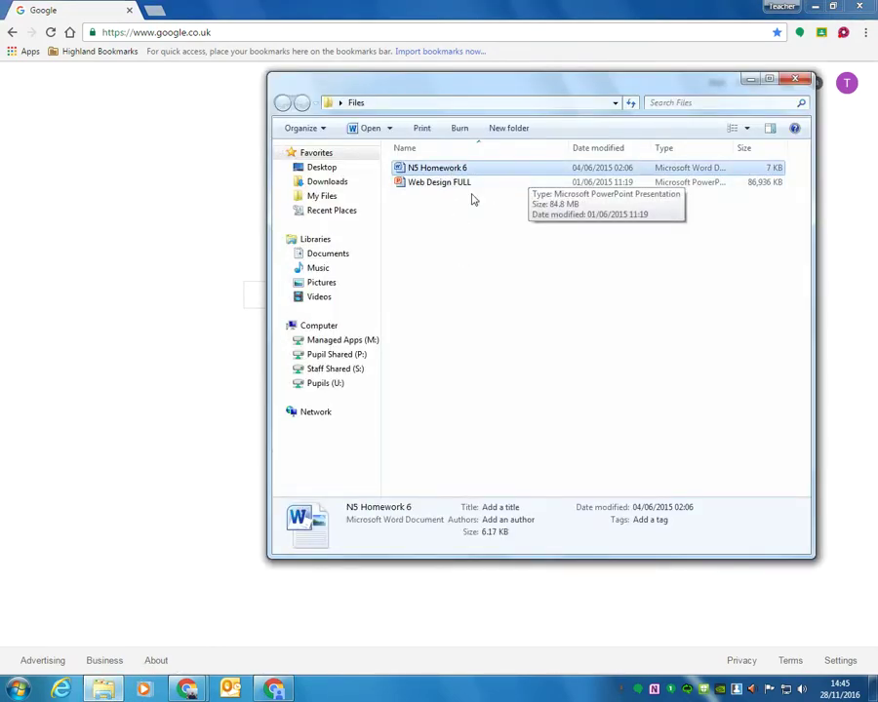
click(462, 184)
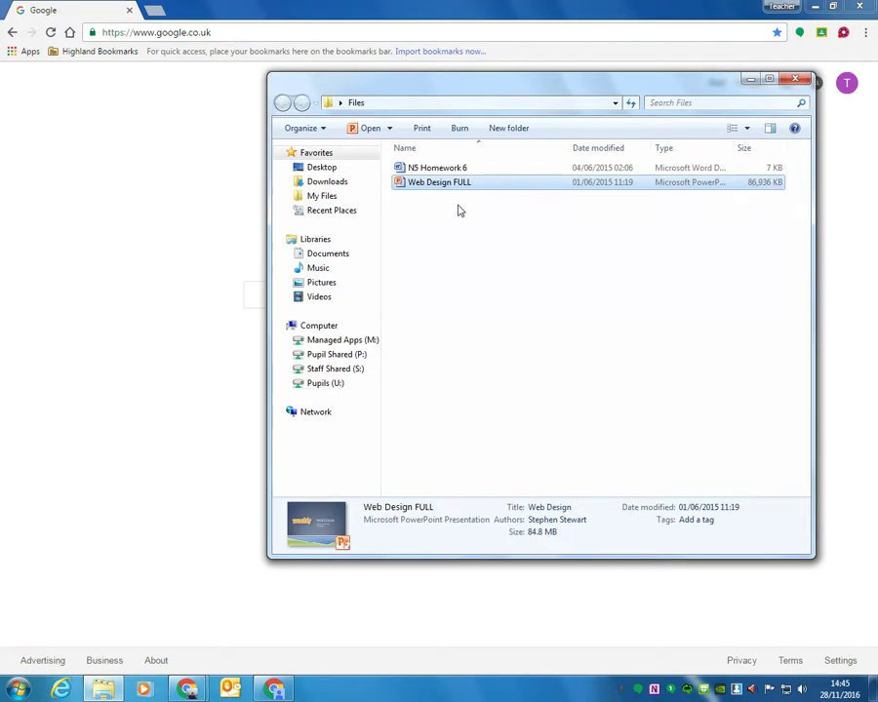
click(201, 221)
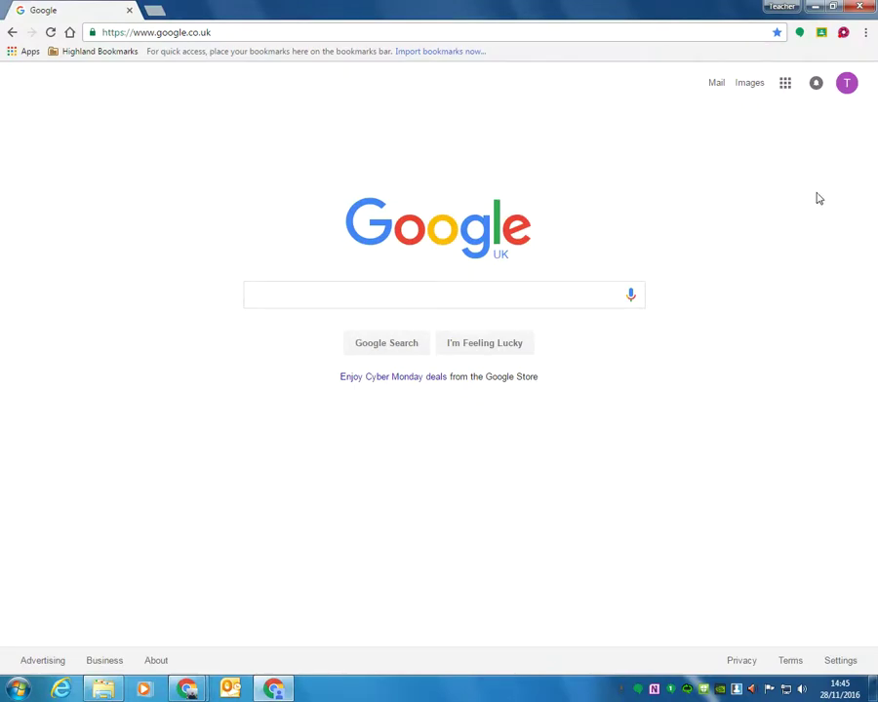
Open My Drive from the Google apps grid and drag Web Design FULL.pptx into it.
click(785, 85)
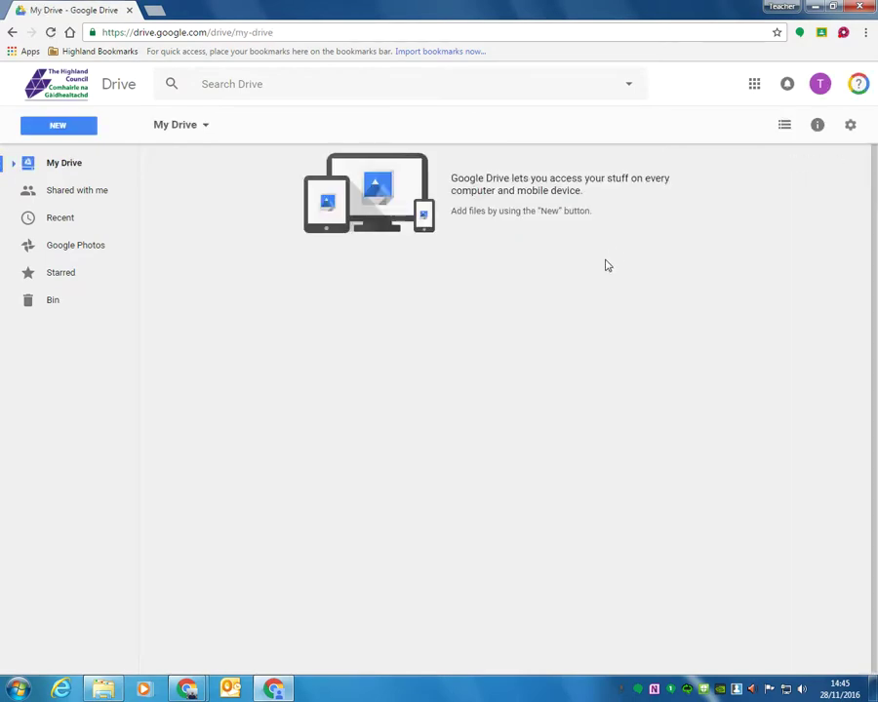
click(105, 690)
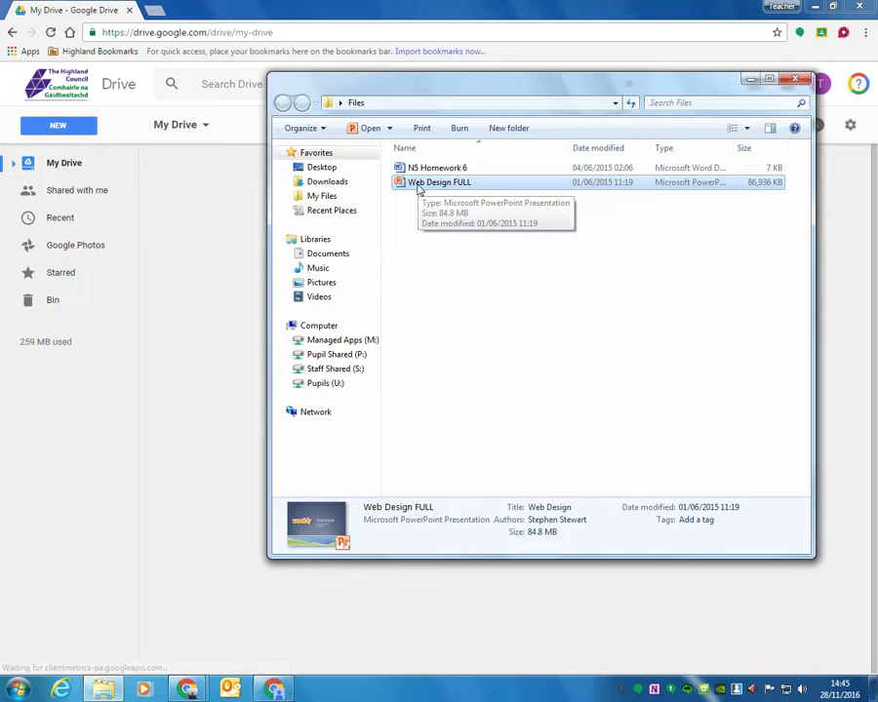
drag(420, 186, 216, 354)
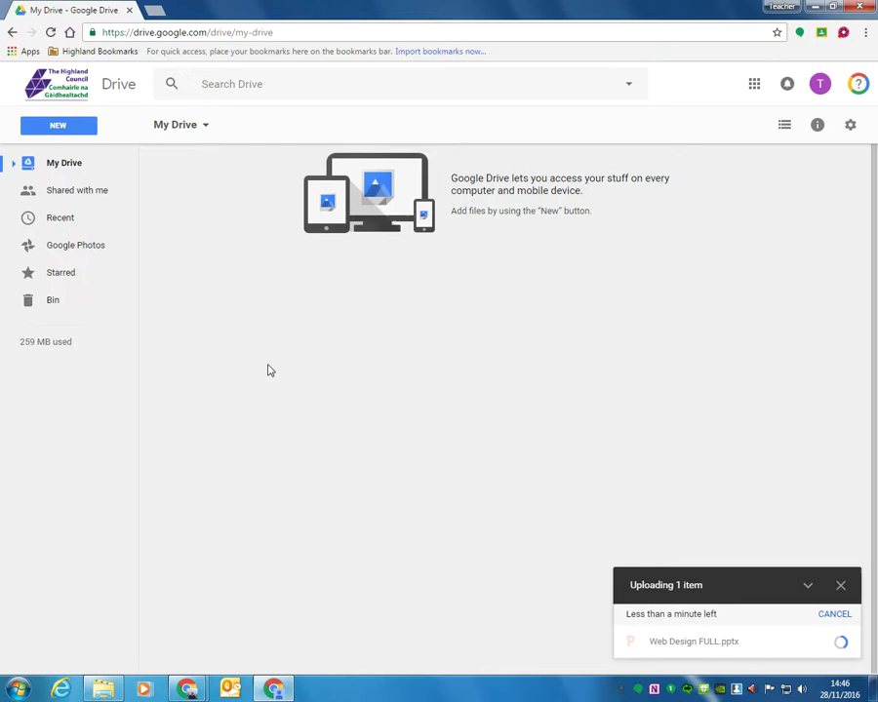
Drag N5 Homework 6.docx from the local Files folder into My Drive.
click(102, 689)
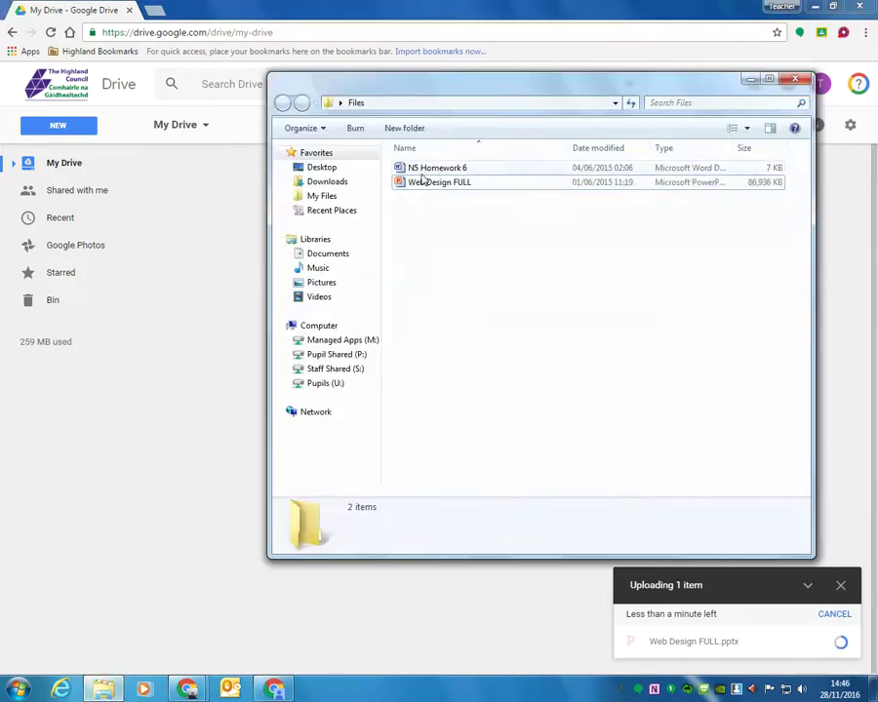
drag(423, 172, 224, 314)
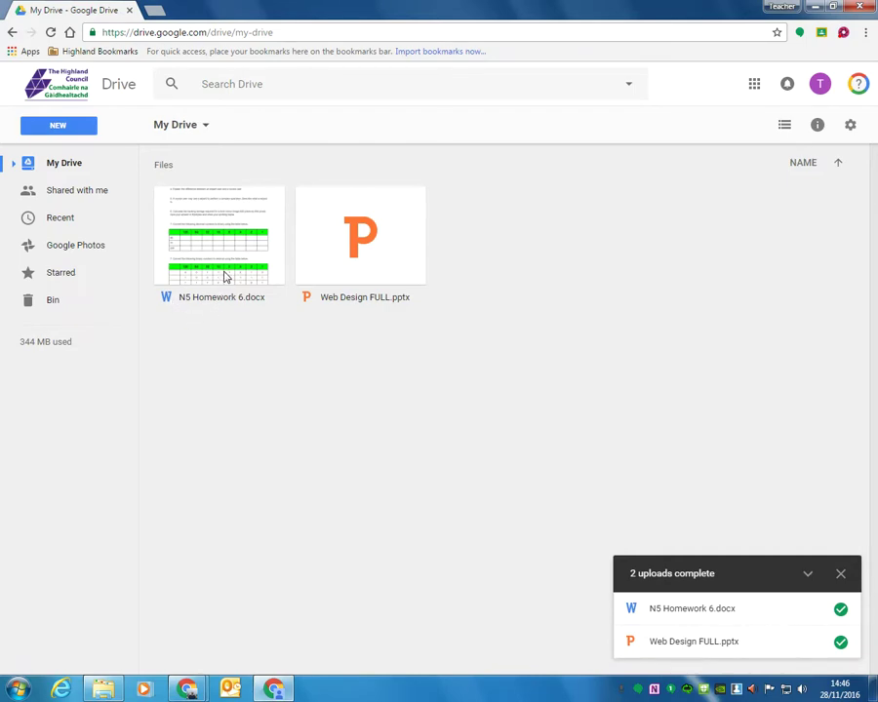
double_click(249, 232)
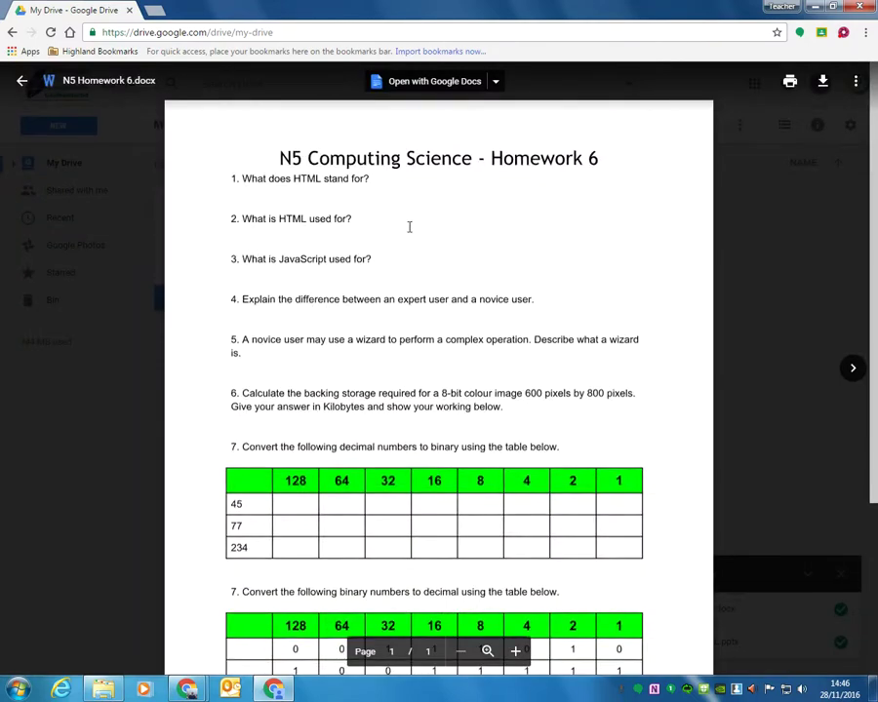
scroll(426, 224, down, 3)
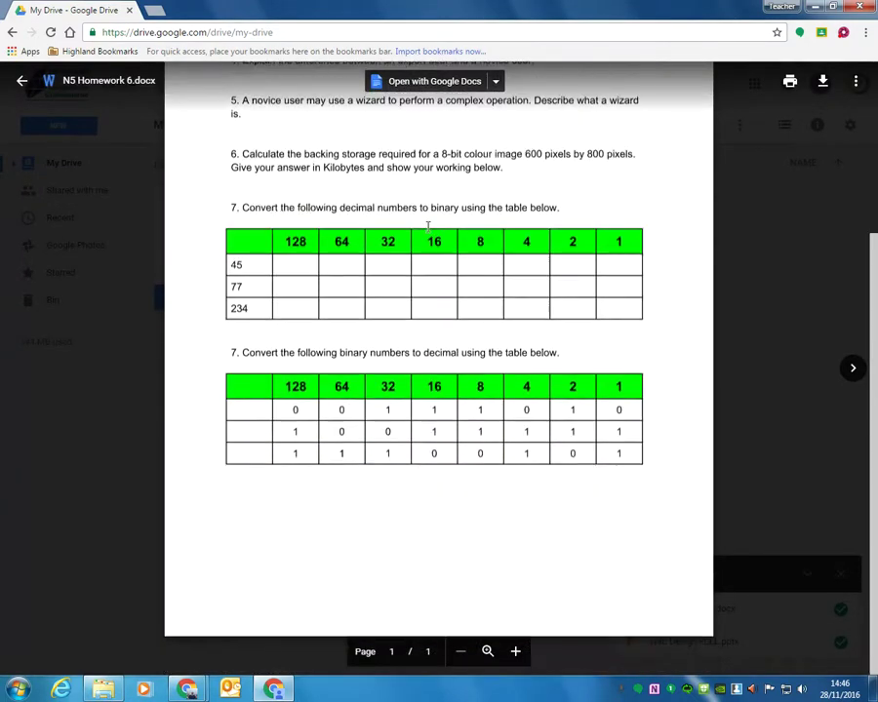
scroll(444, 230, up, 3)
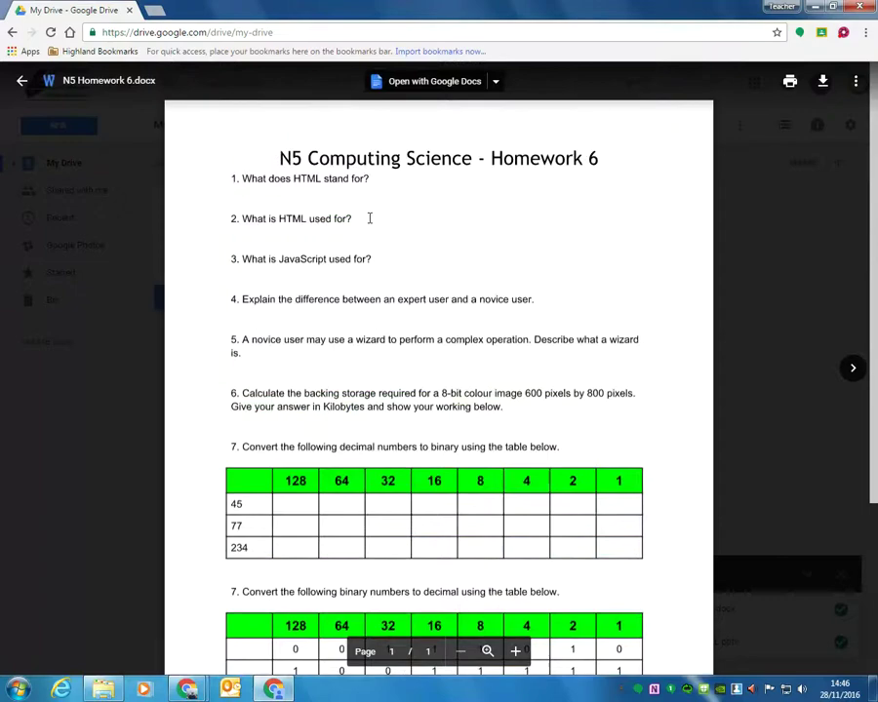
key(i)
key(i)
key(Escape)
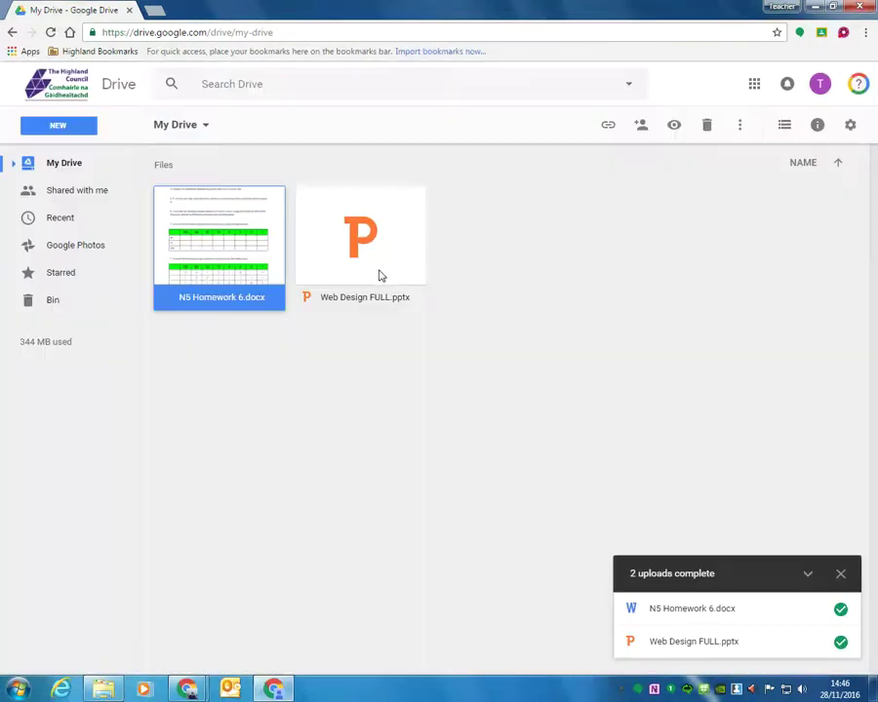
click(376, 260)
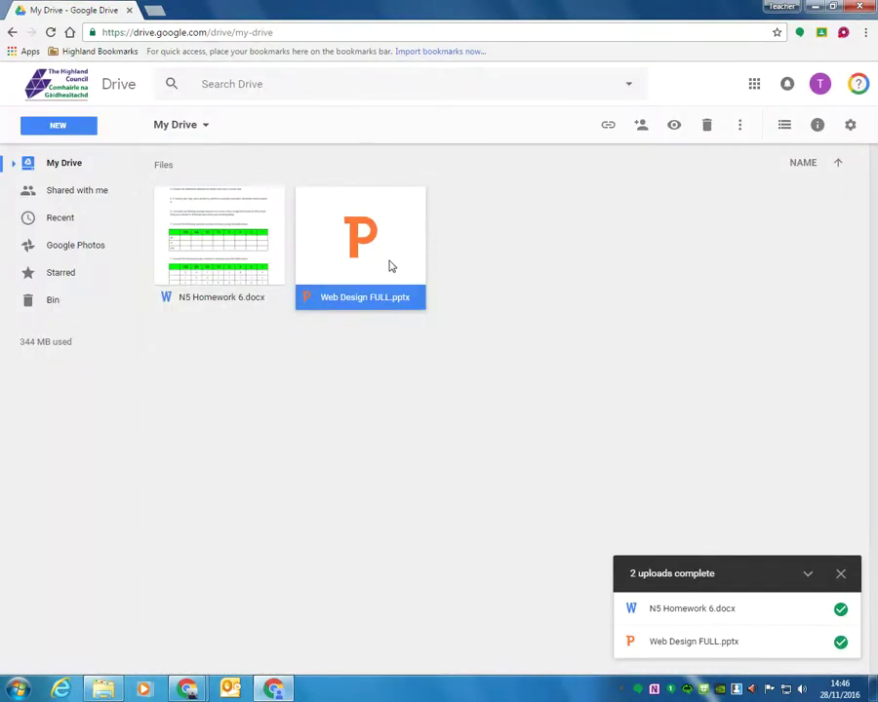
double_click(389, 266)
scroll(390, 258, down, 9)
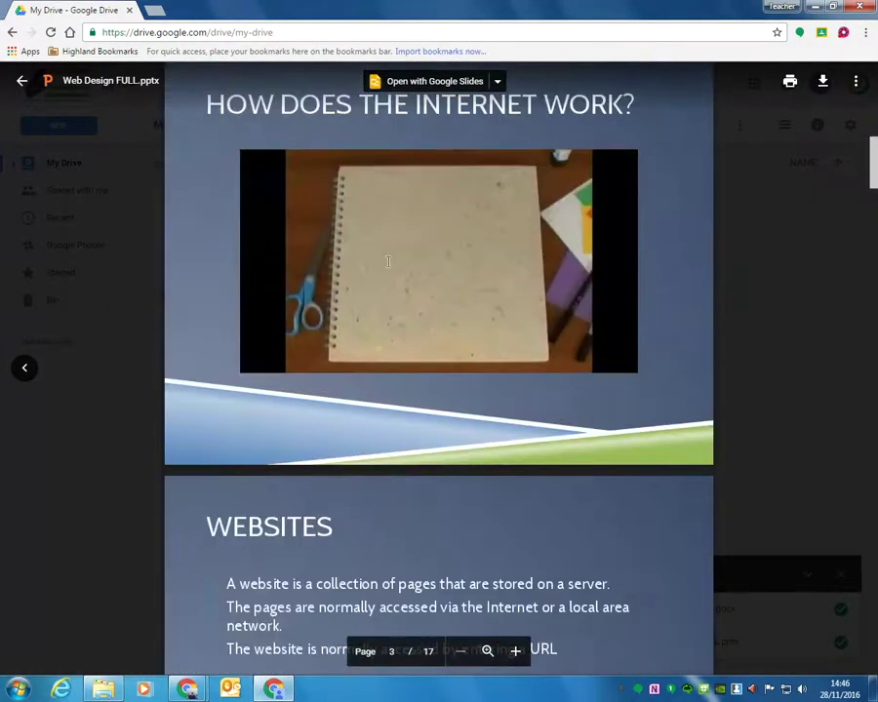
scroll(387, 262, down, 3)
scroll(382, 260, up, 8)
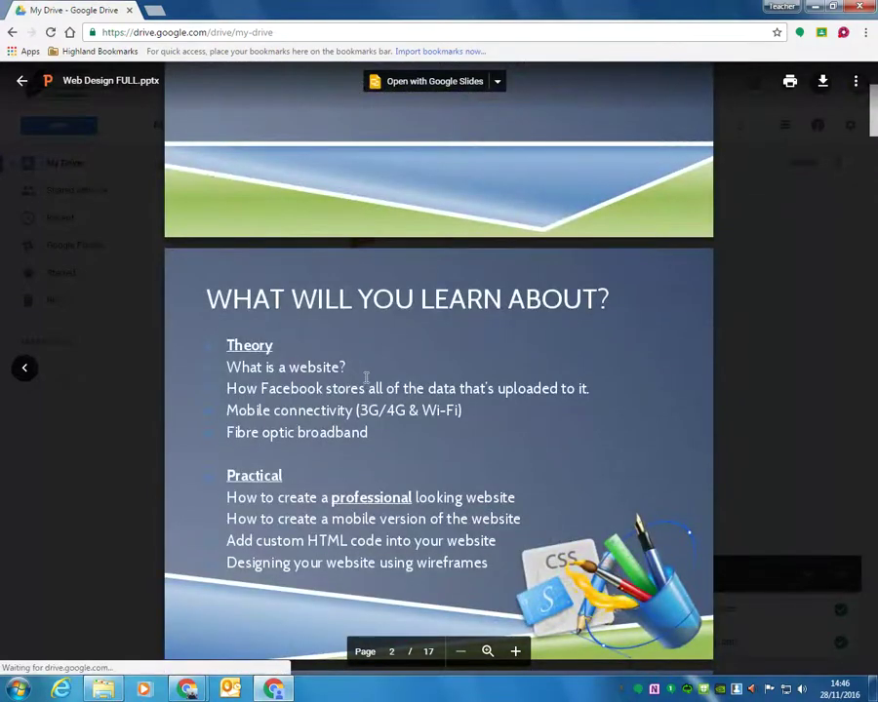
key(Escape)
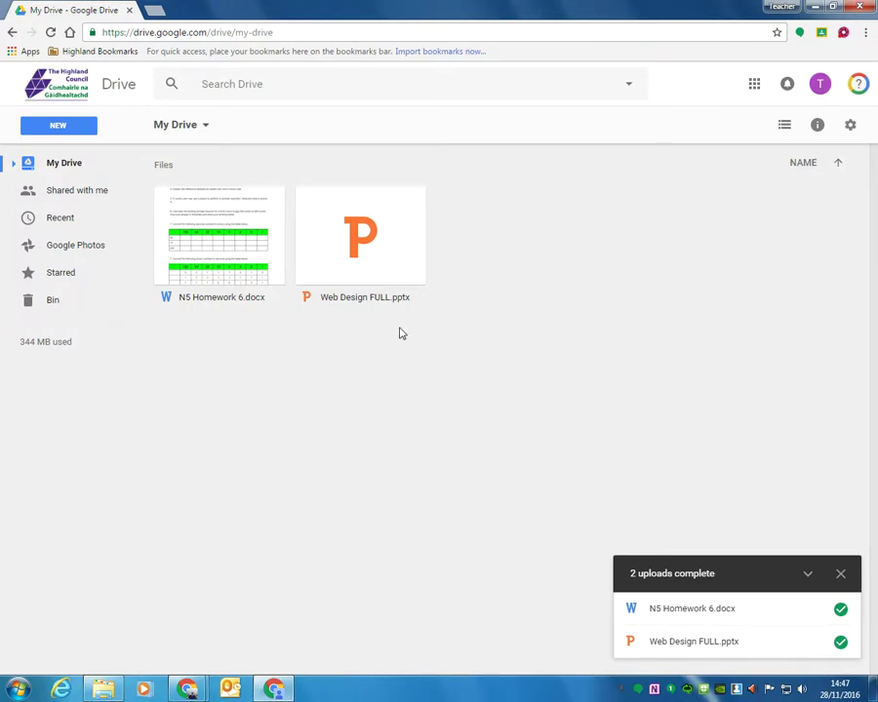
Preview N5 Homework 6.docx and open it with Google Docs.
click(237, 281)
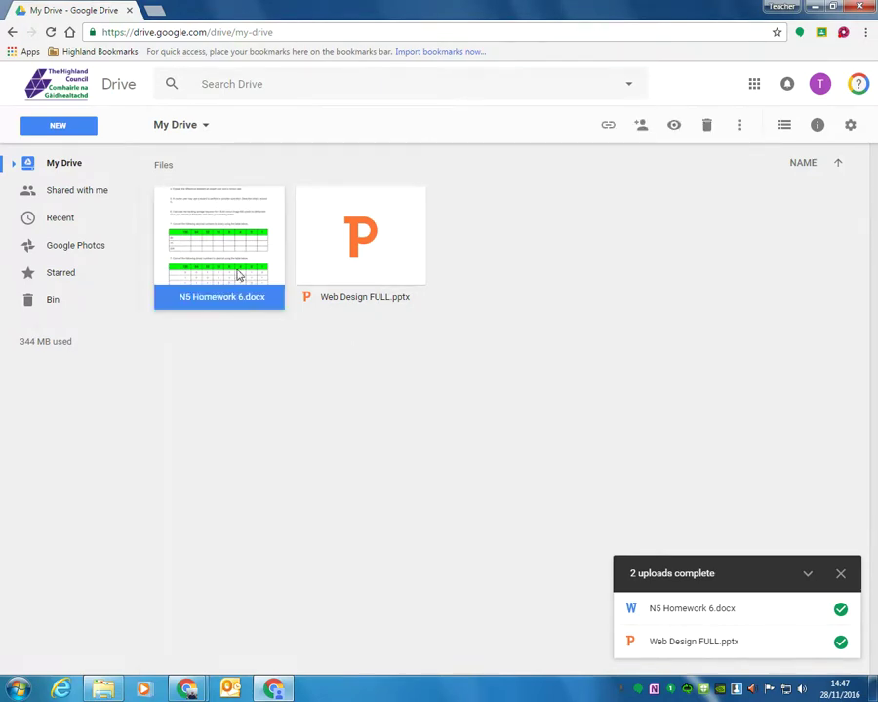
click(221, 340)
click(226, 265)
double_click(225, 265)
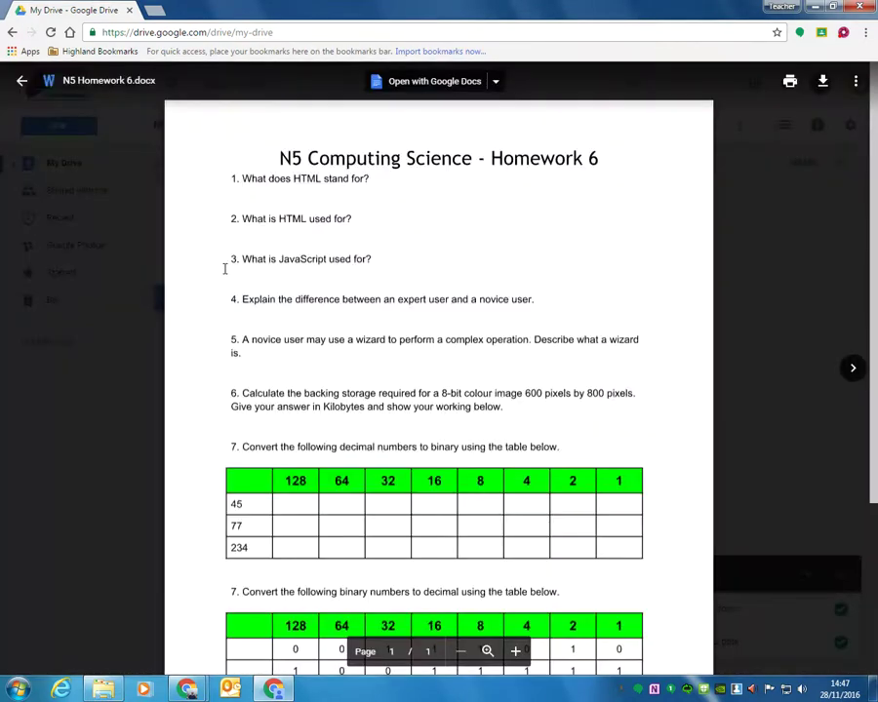
click(419, 86)
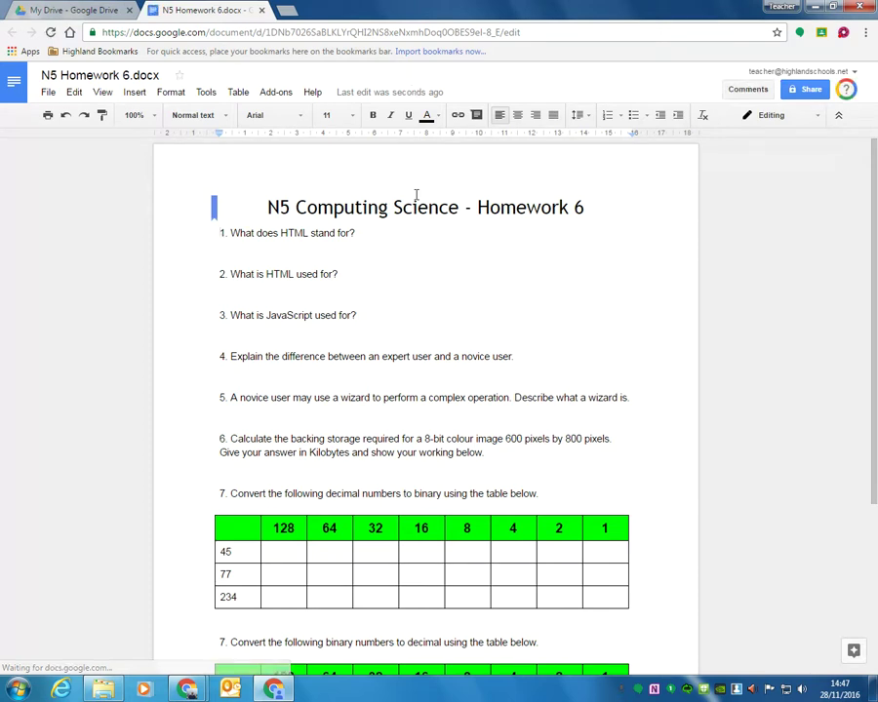
scroll(382, 233, down, 3)
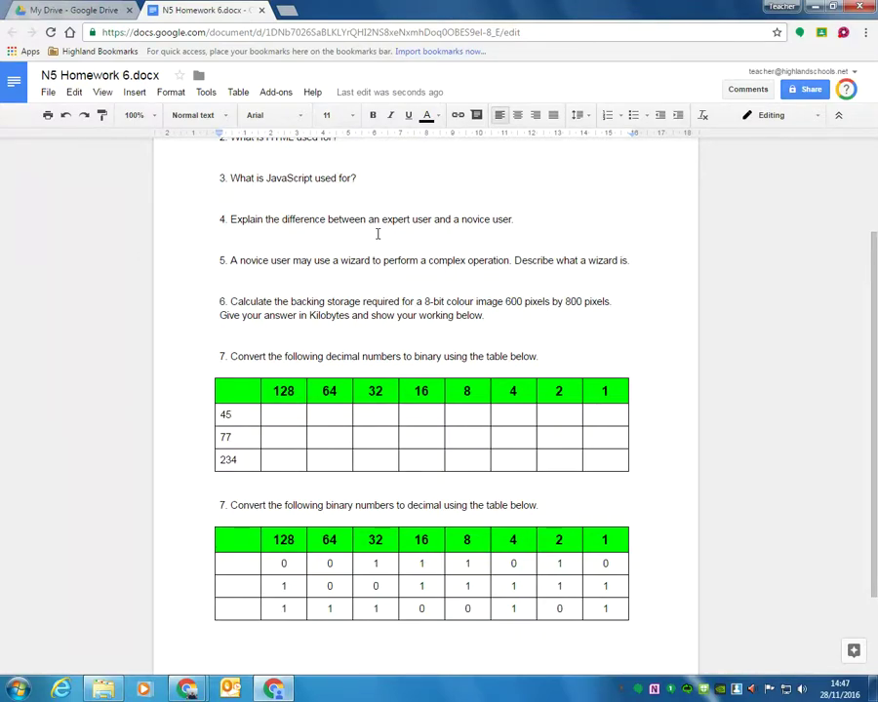
scroll(373, 254, up, 3)
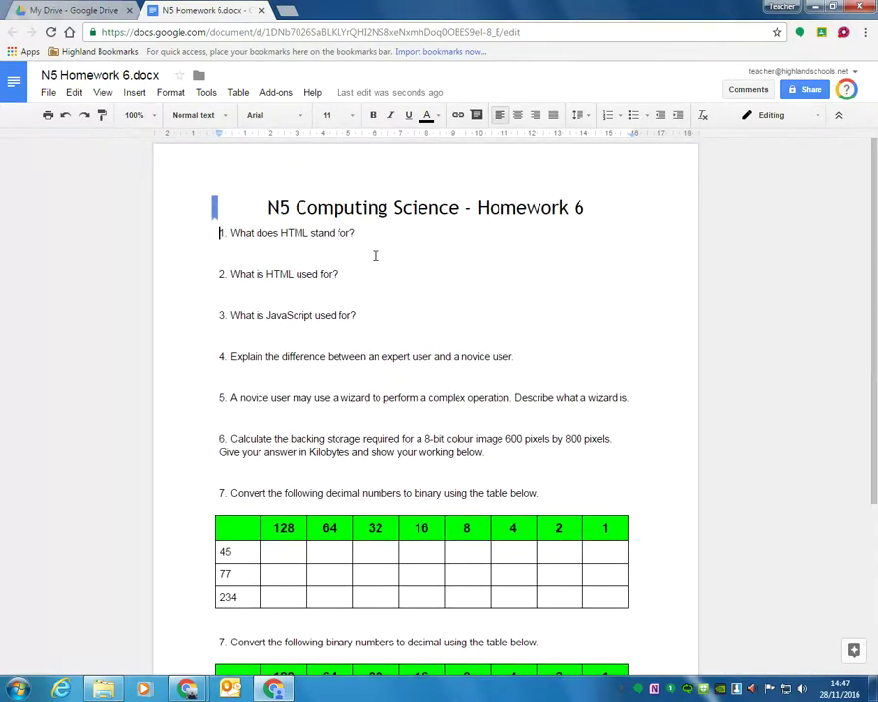
Back in My Drive, trash the original N5 Homework 6.docx upload, keeping the converted Docs copy.
click(86, 11)
click(104, 300)
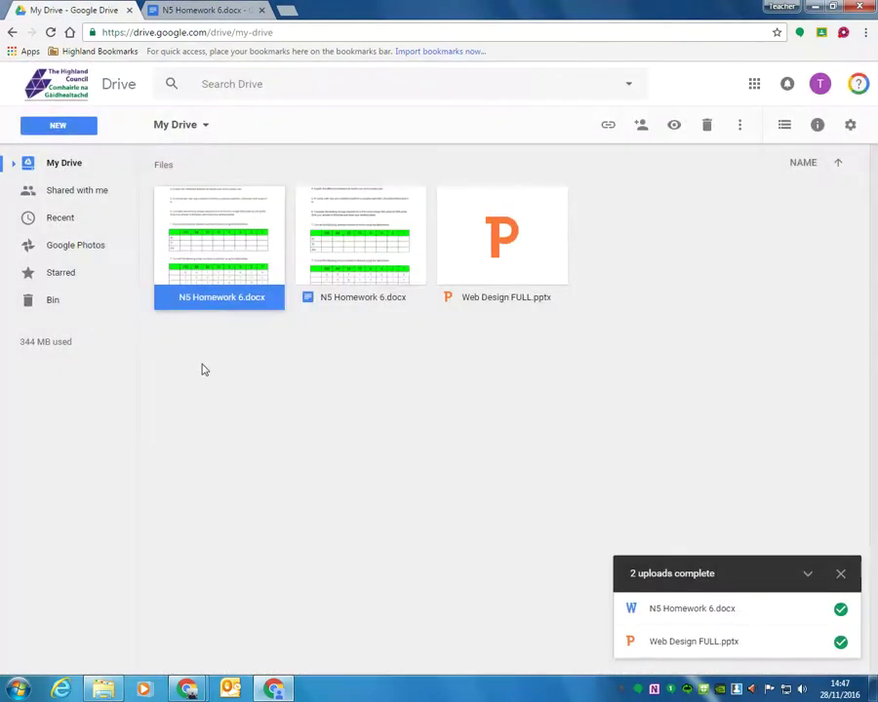
click(300, 343)
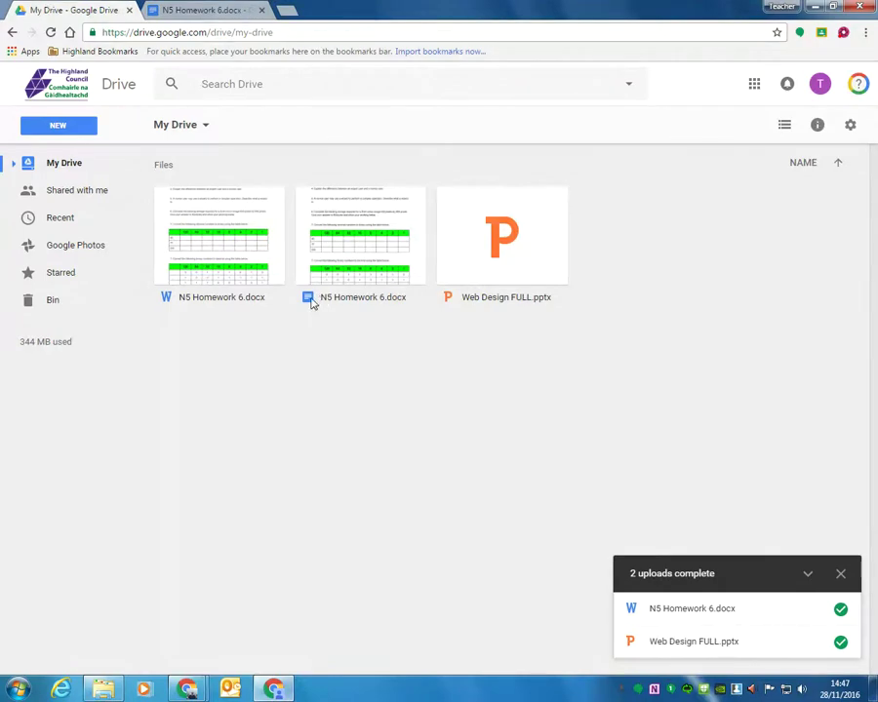
click(222, 264)
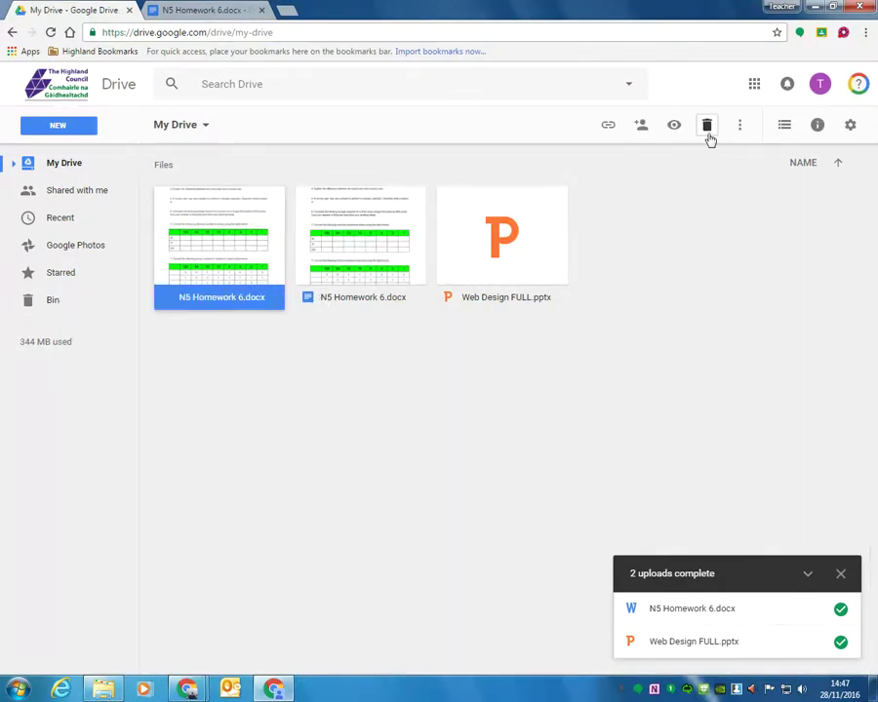
click(200, 309)
click(229, 239)
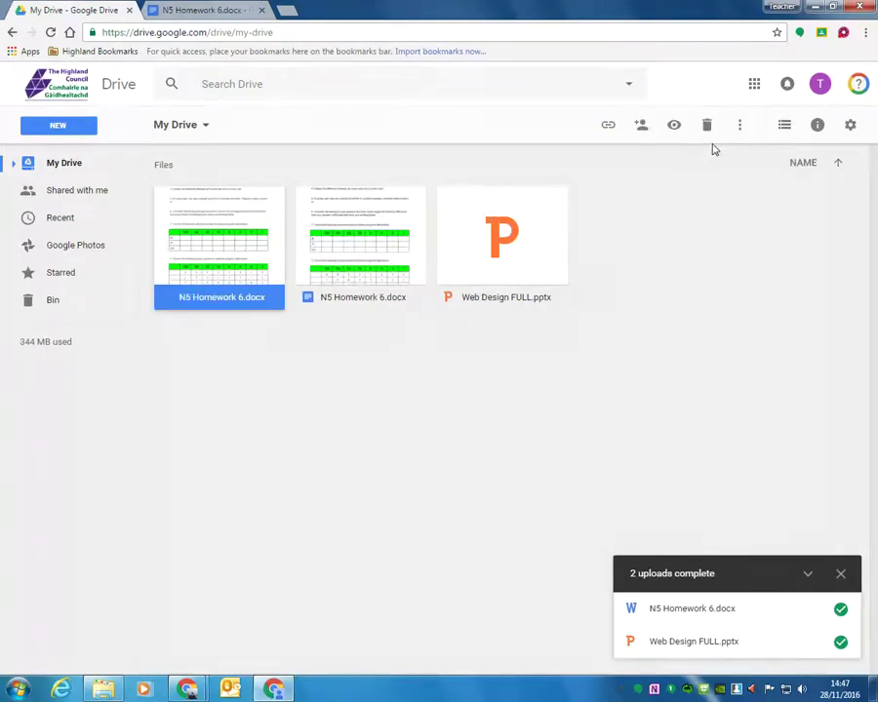
click(711, 136)
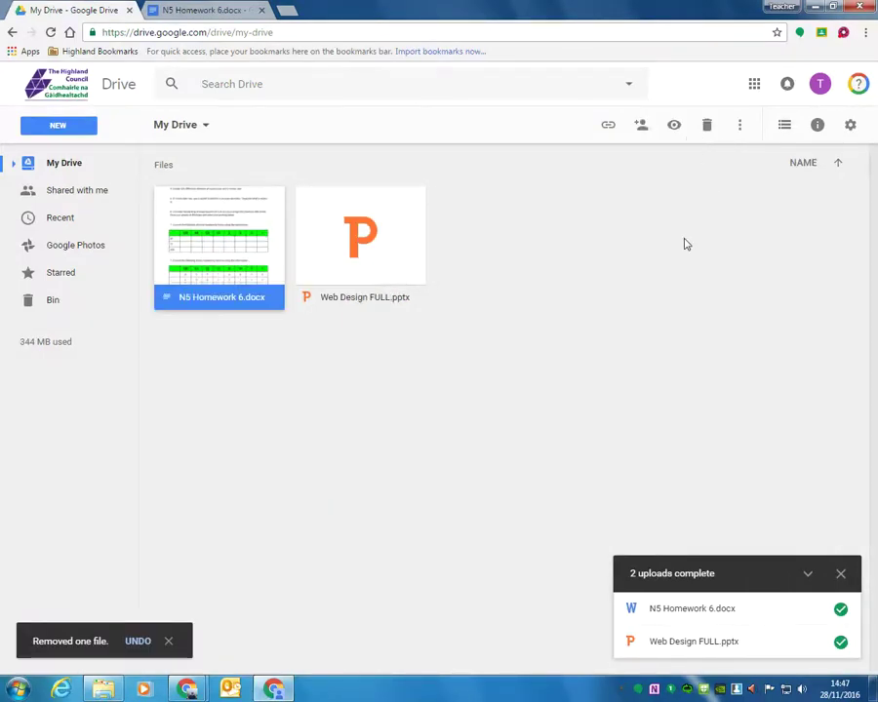
click(262, 322)
click(235, 289)
In the homework document, place the cursor below question 1 and check the File > Download as options.
click(206, 11)
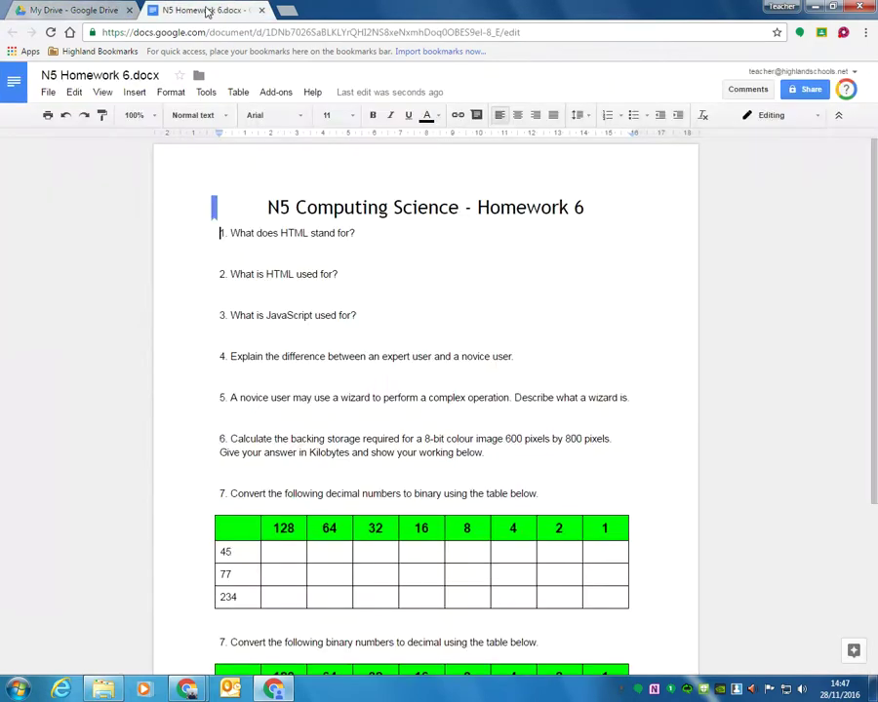
click(319, 256)
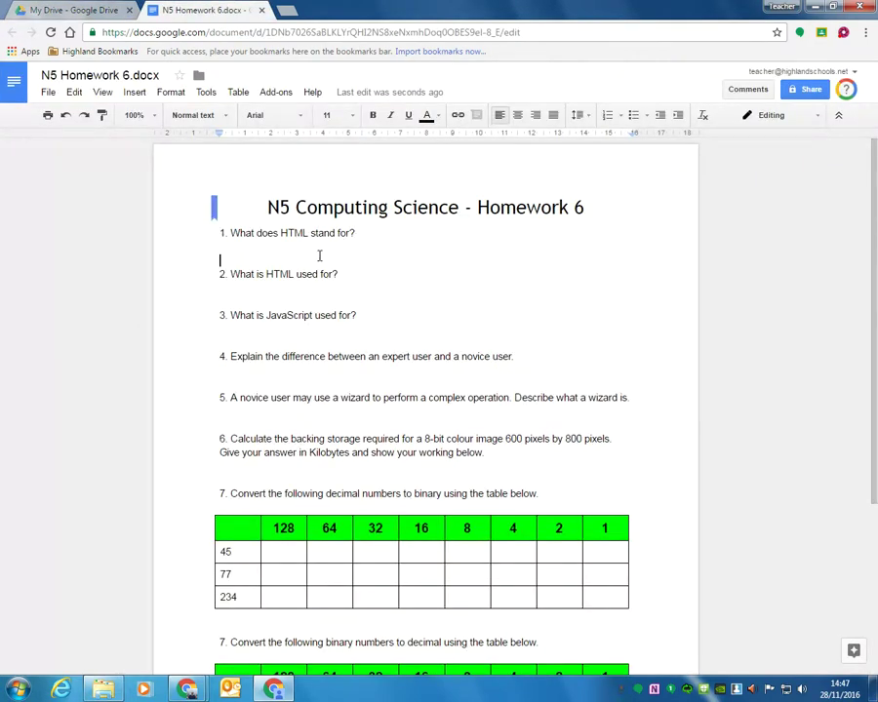
click(50, 92)
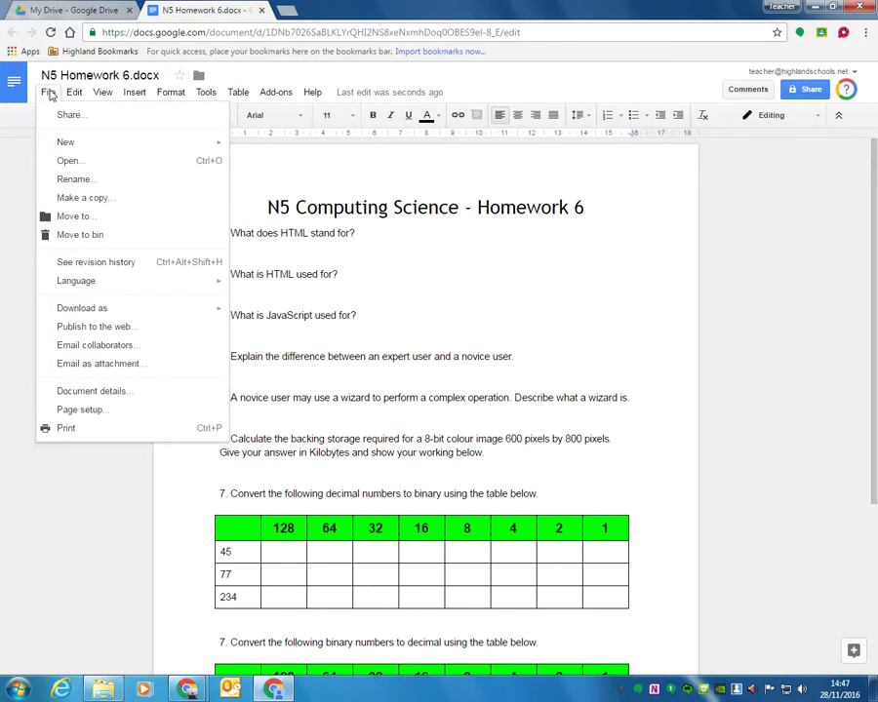
mouse_move(178, 308)
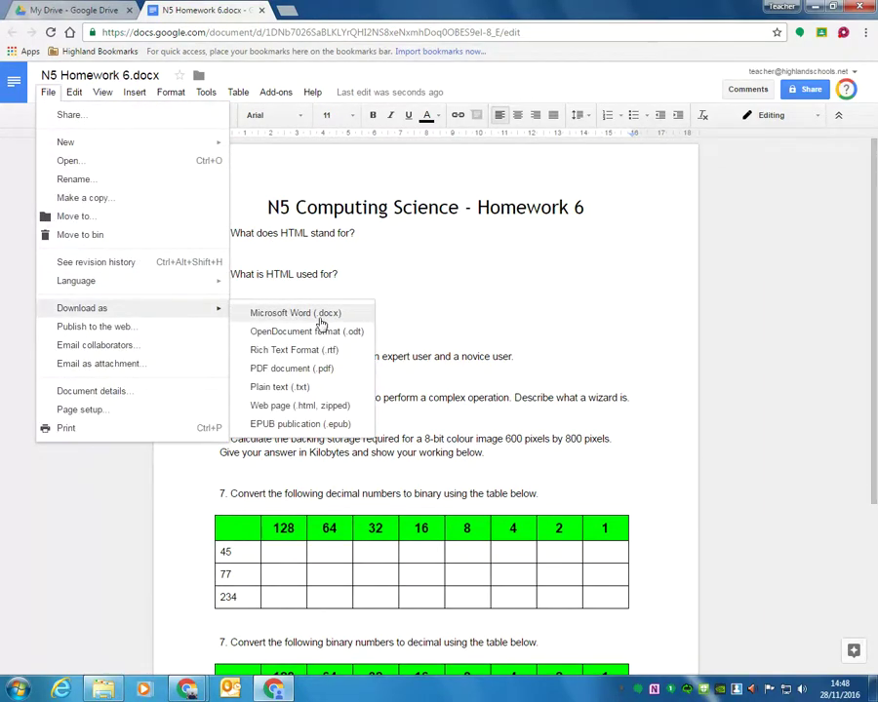
click(349, 274)
Type 'Hyp' below question 2 and delete it to confirm the text is editable.
click(324, 292)
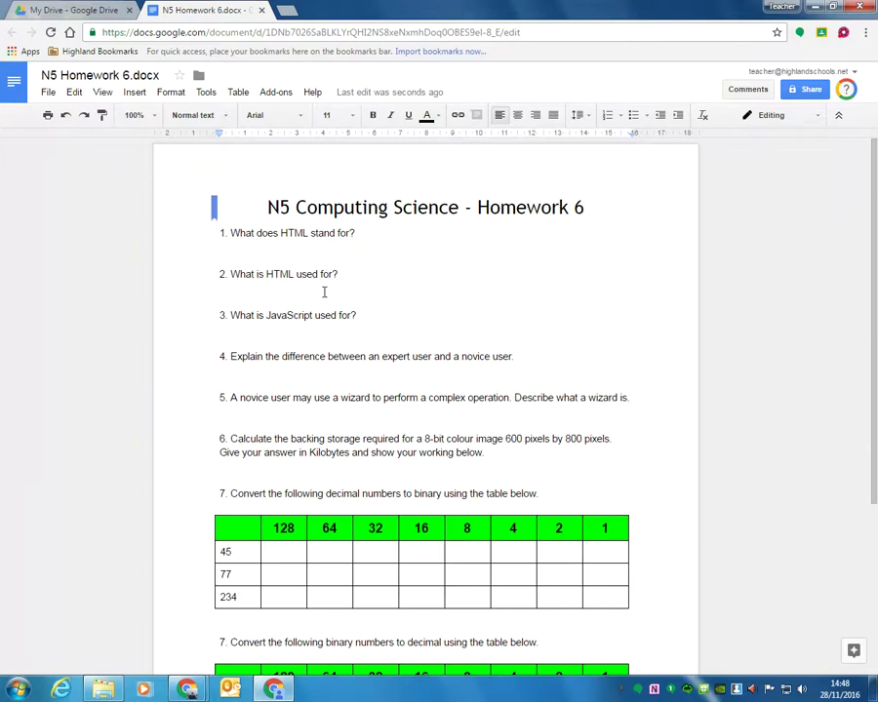
text(Hyp)
key(BackSpace)
key(BackSpace)
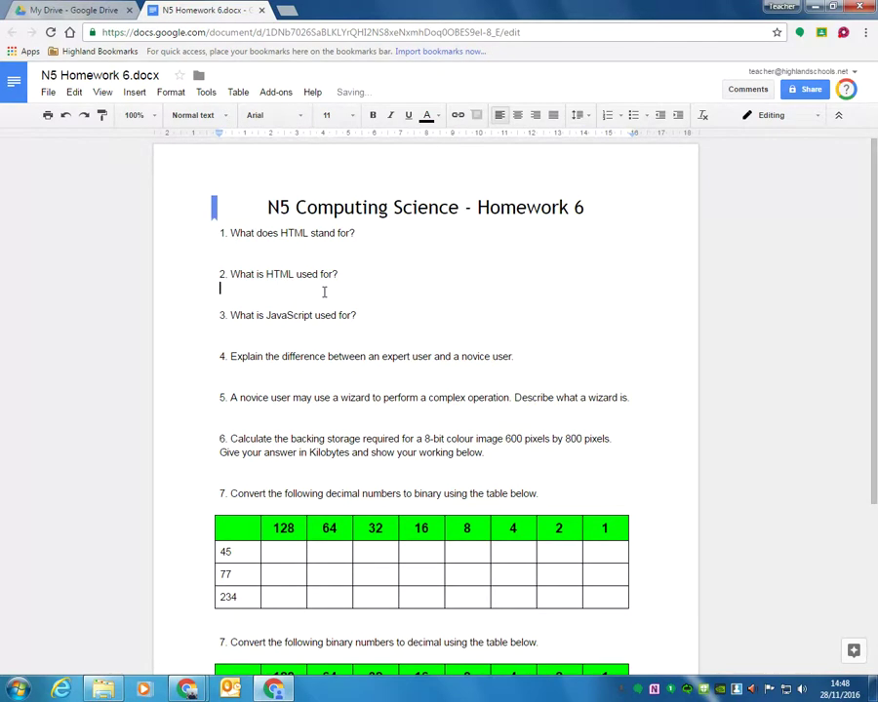
Close the homework tab, preview Web Design FULL.pptx and open it with Google Slides.
click(262, 11)
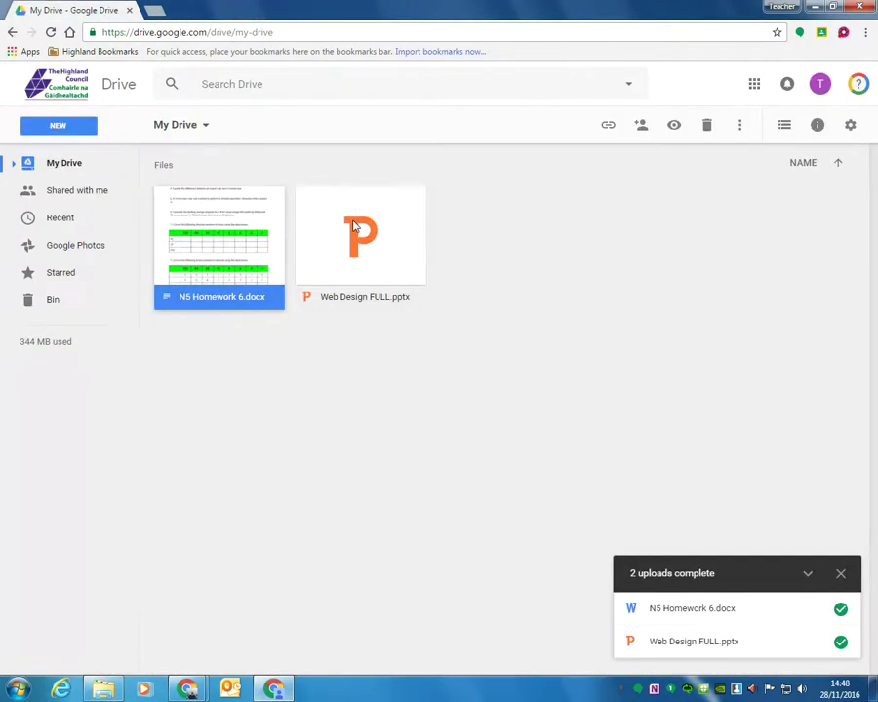
double_click(392, 238)
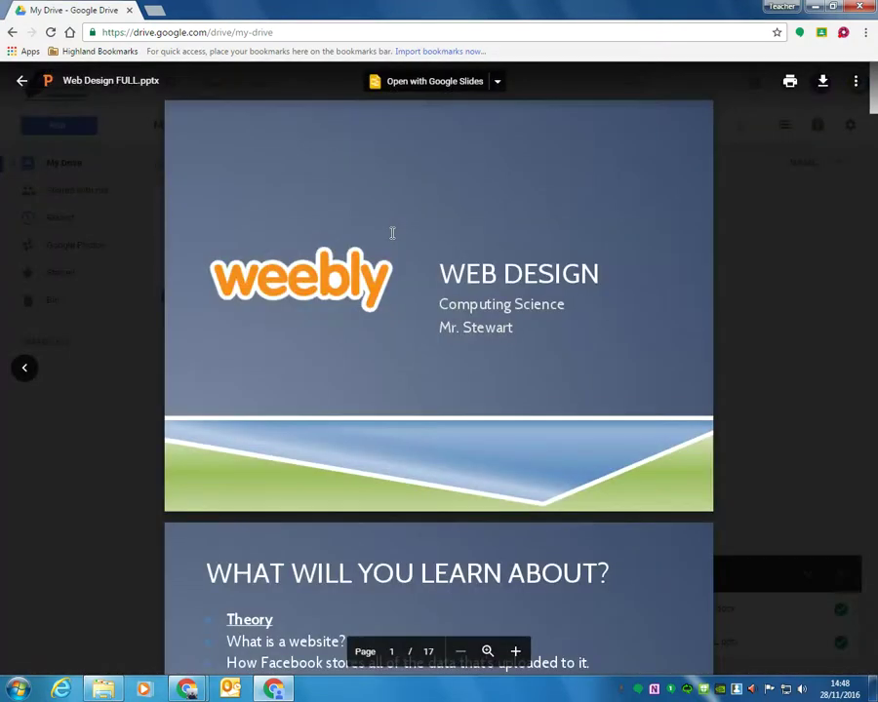
click(427, 84)
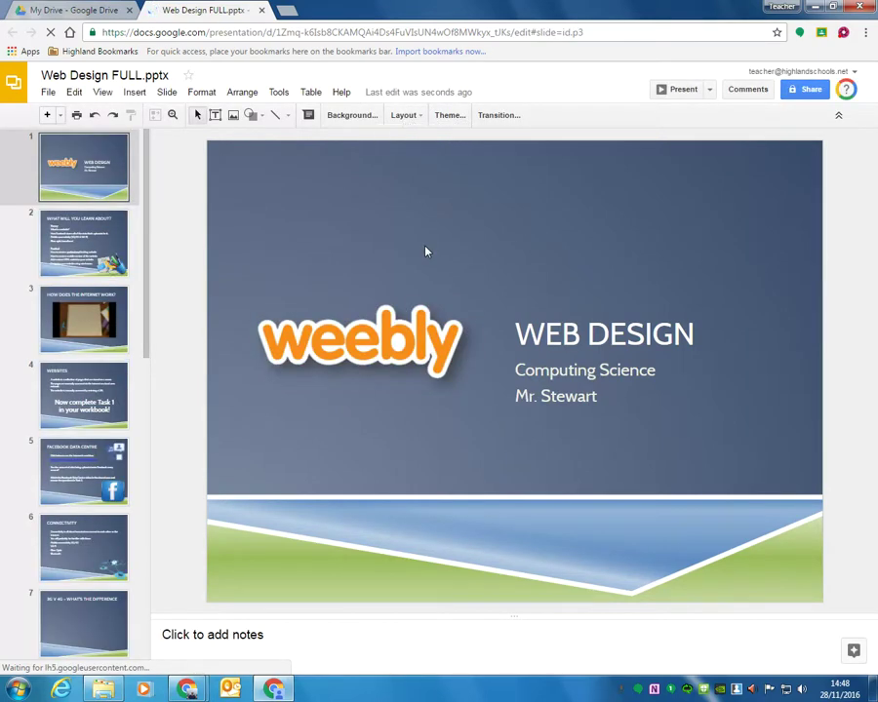
Test editing by nudging the weebly logo and adding then removing a line after Fibre optic broadband.
click(402, 346)
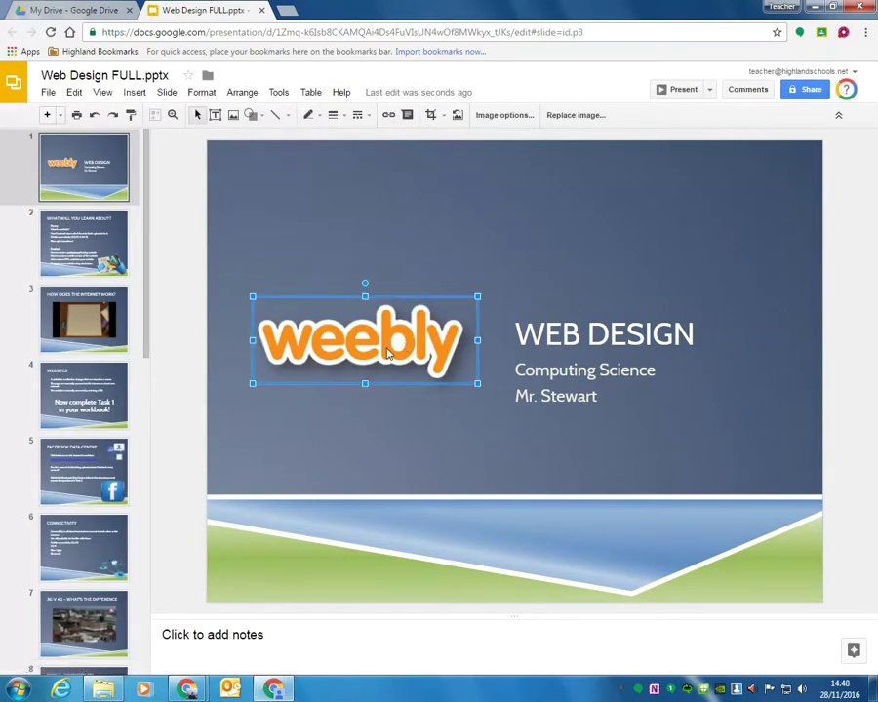
drag(402, 346, 384, 349)
click(578, 339)
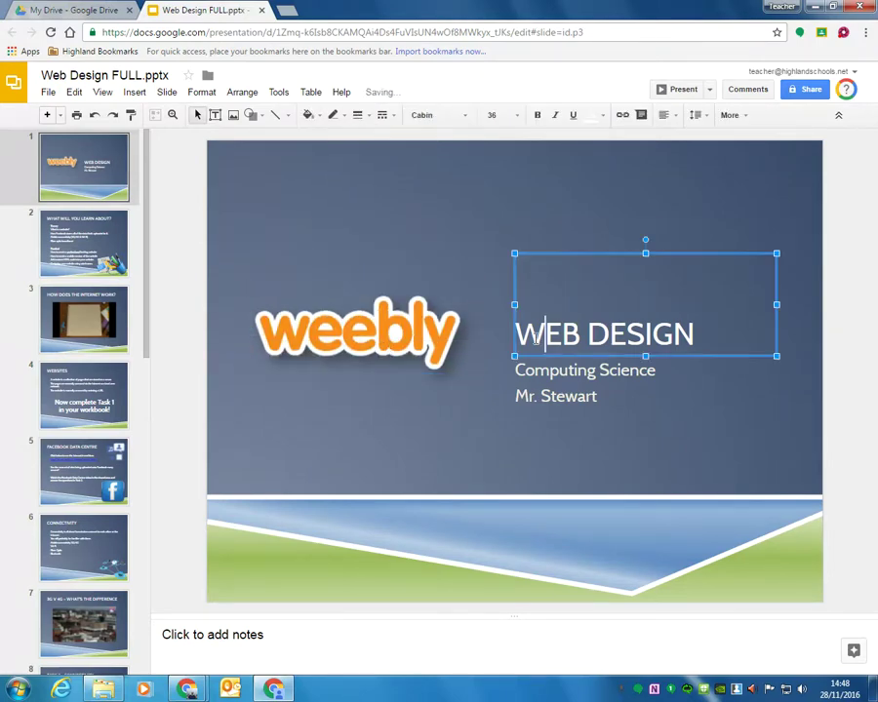
click(415, 344)
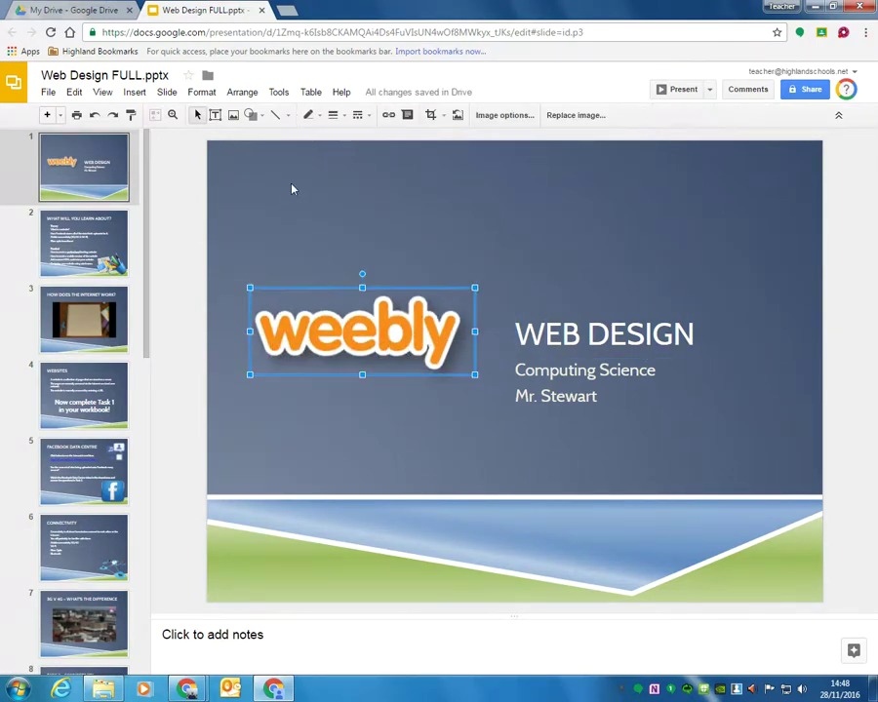
click(83, 257)
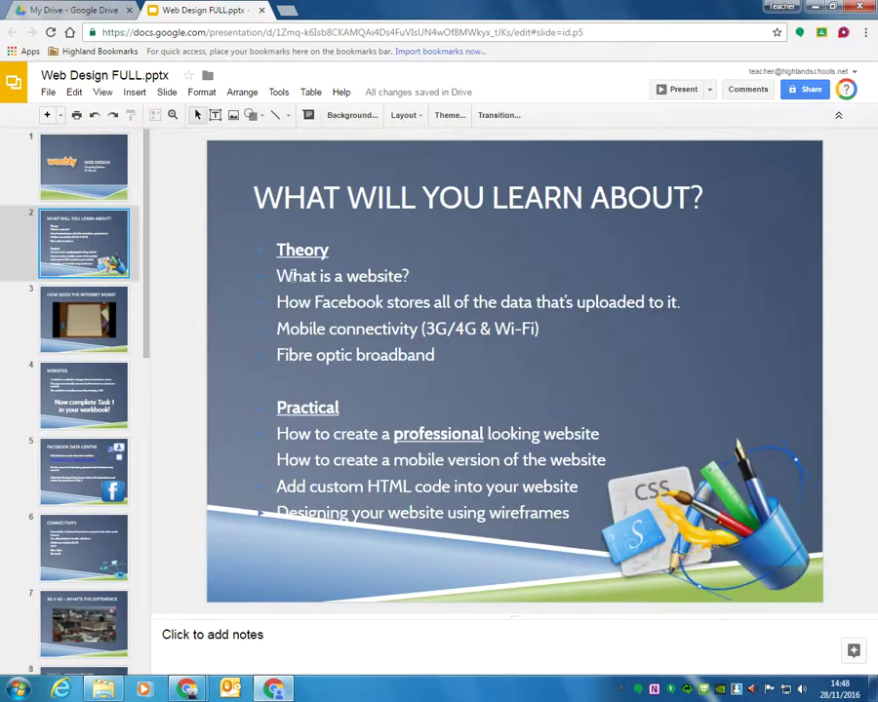
click(418, 277)
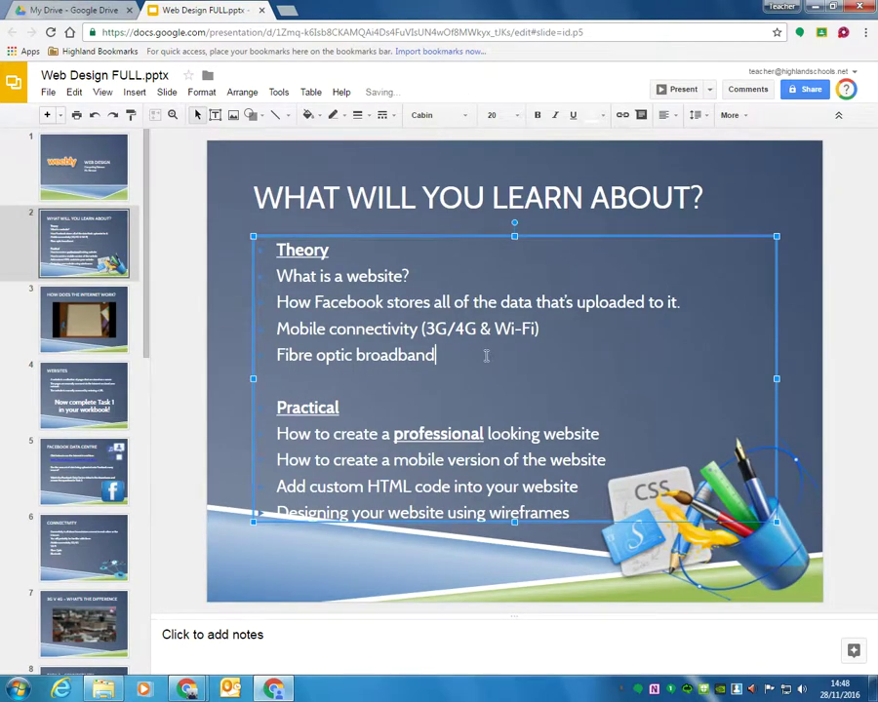
key(Return)
key(BackSpace)
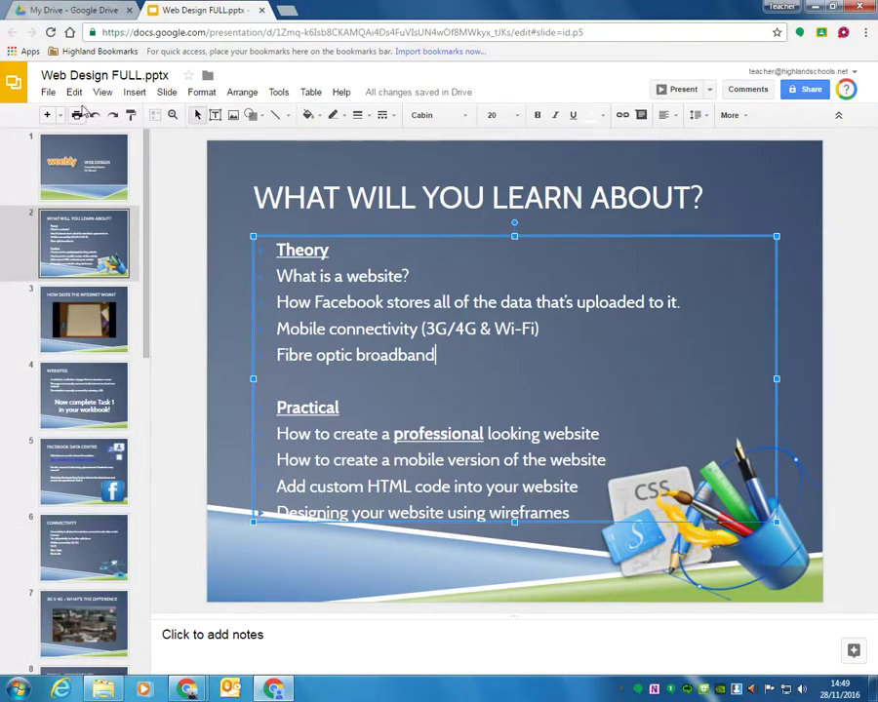
Check the File > Download as options, then switch back to the My Drive tab.
click(56, 89)
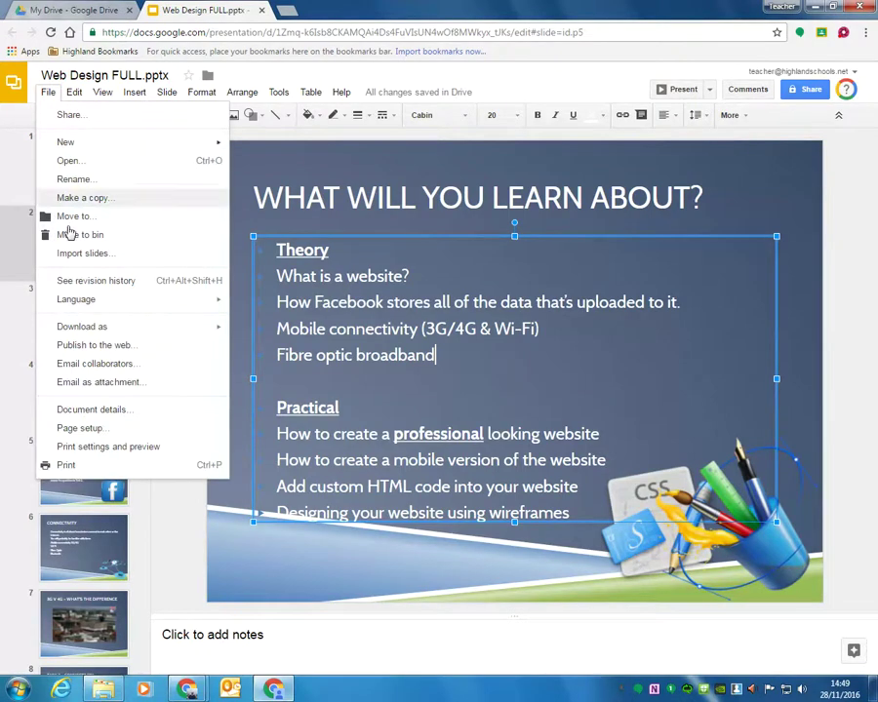
mouse_move(99, 334)
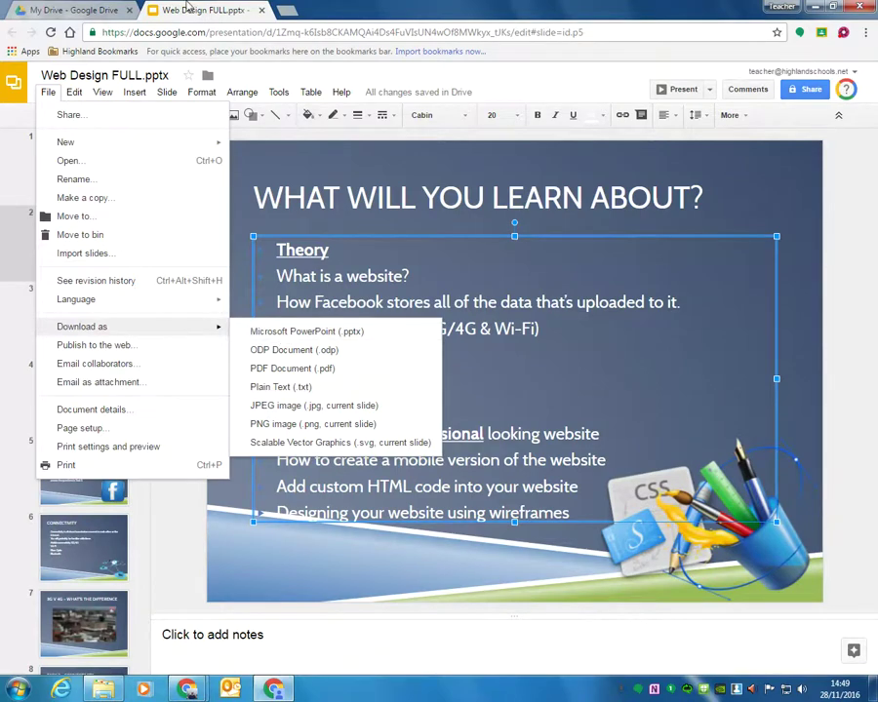
click(73, 10)
Close the preview and trash the original Web Design FULL.pptx upload.
click(109, 223)
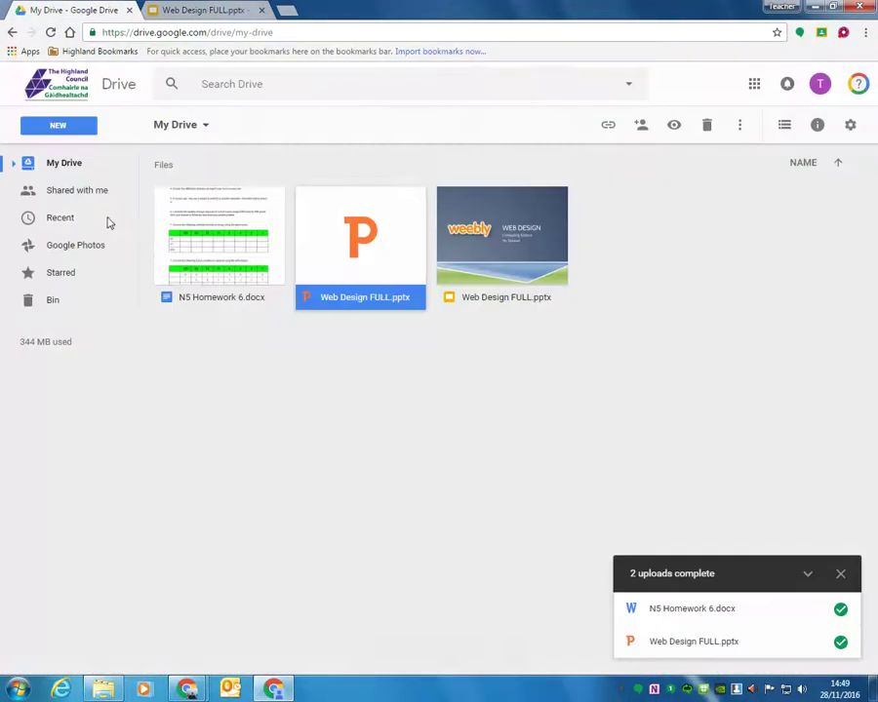
click(480, 341)
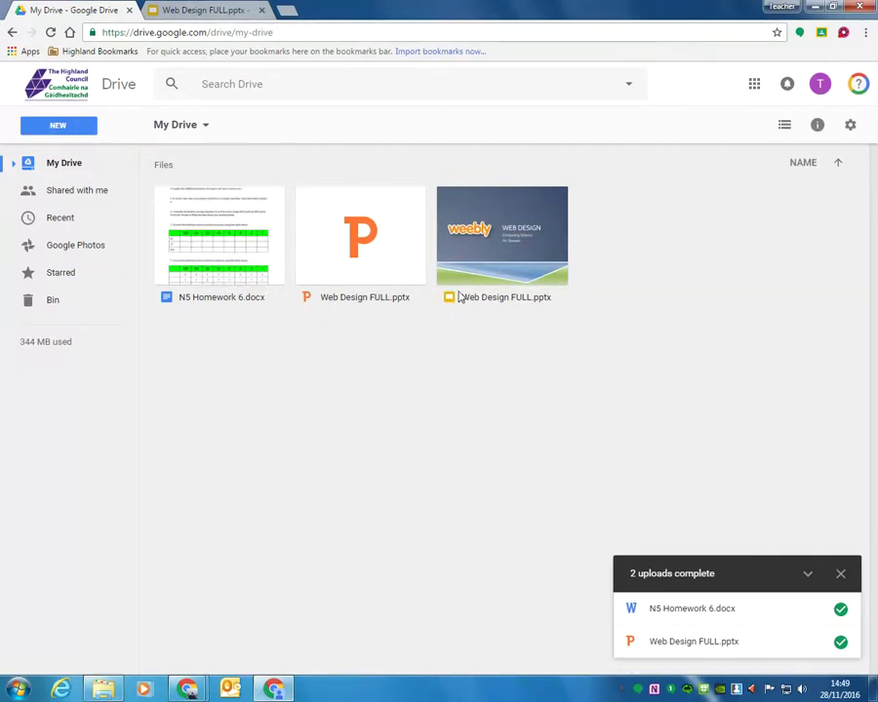
click(338, 299)
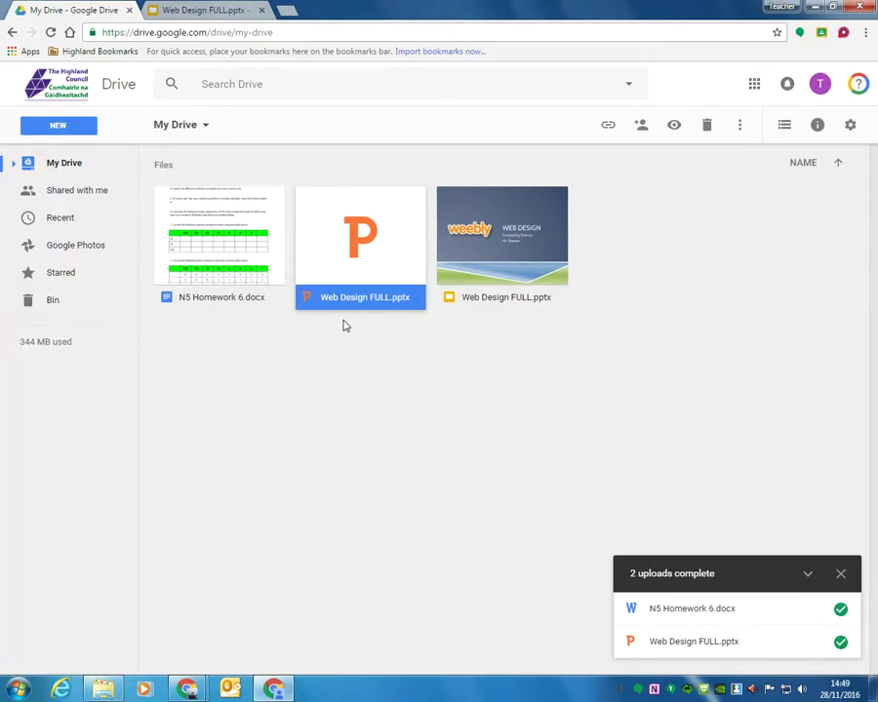
click(707, 127)
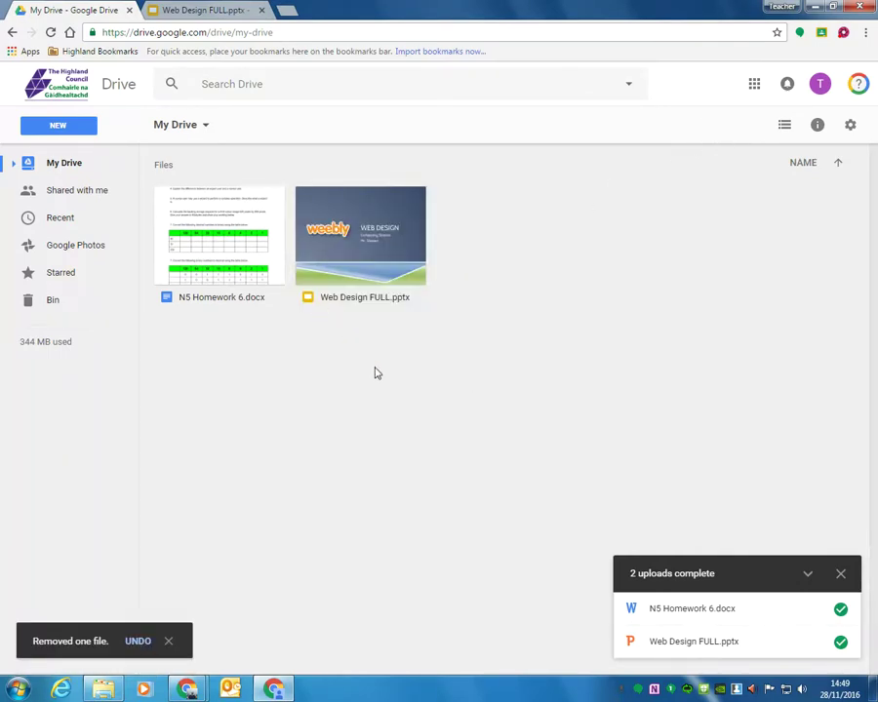
Check N5 Homework 6 and Web Design FULL in the local Files folder.
click(102, 690)
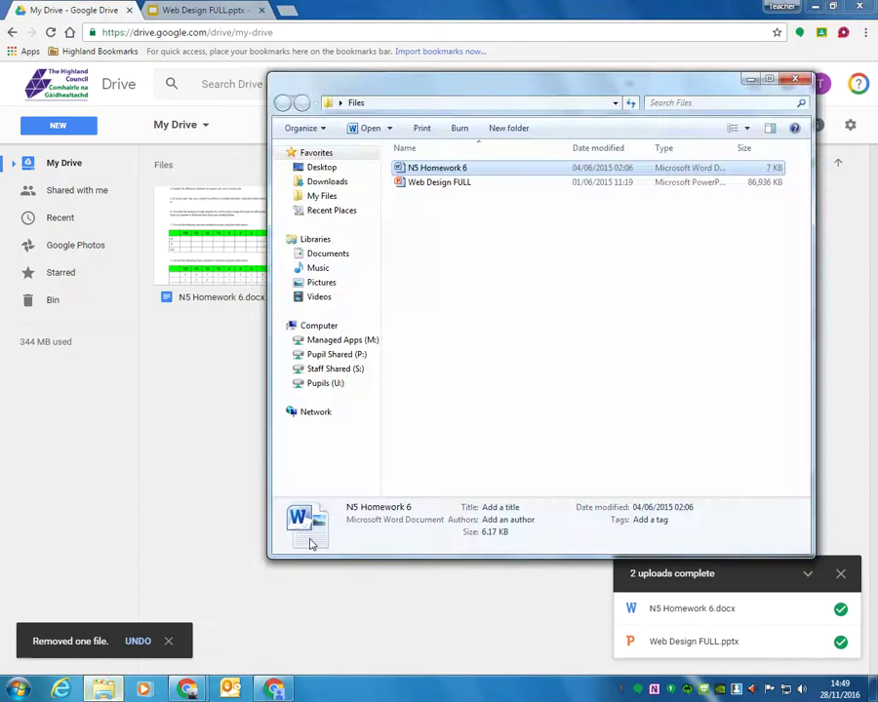
click(470, 170)
click(468, 189)
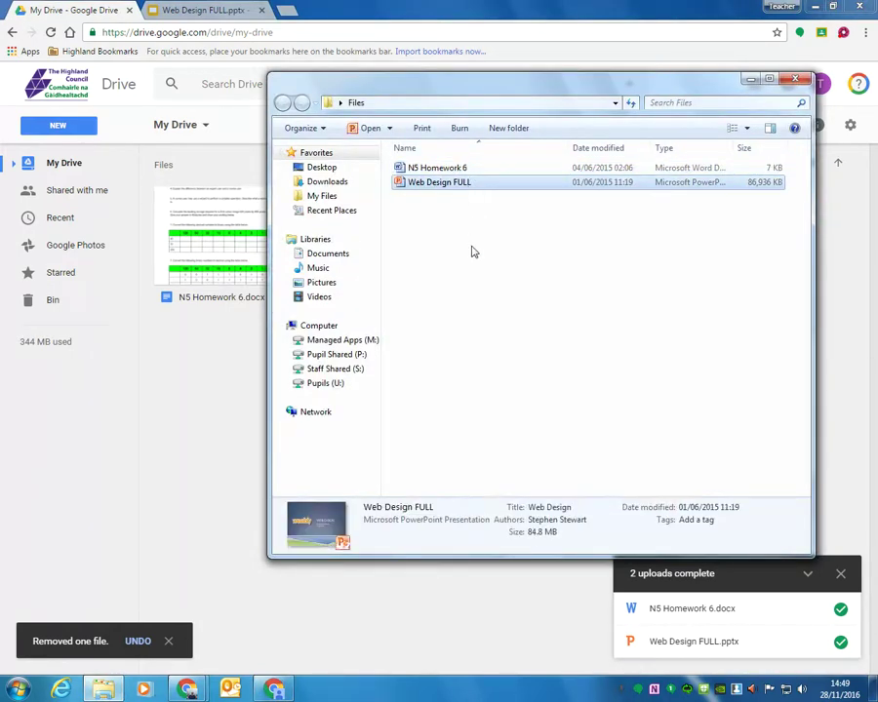
click(470, 250)
click(223, 399)
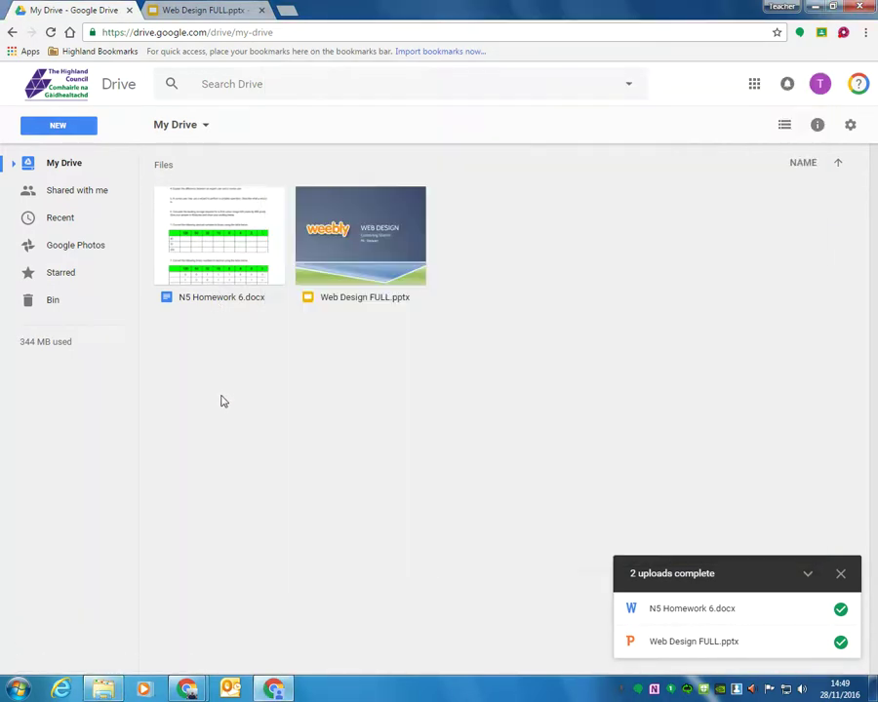